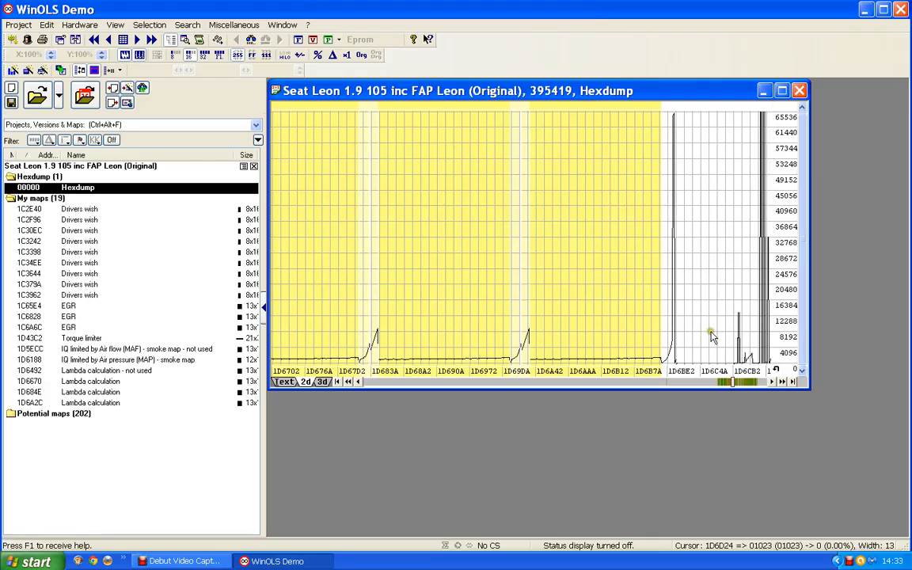
Step: Open the detected 16x15 Bosch II map after the lambda maps and describe its Y-axis as "Engine speed" with unit rpm
left_click(751, 383)
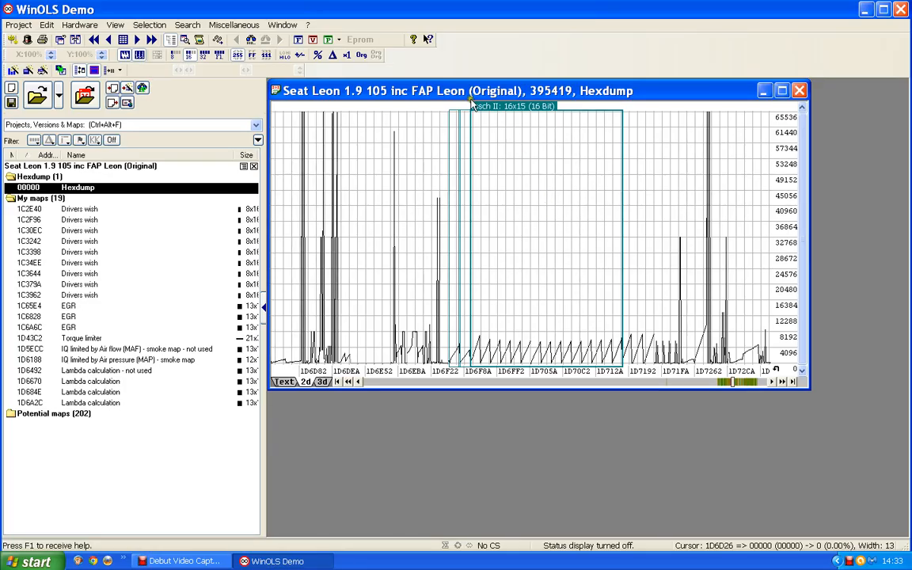
double_click(516, 113)
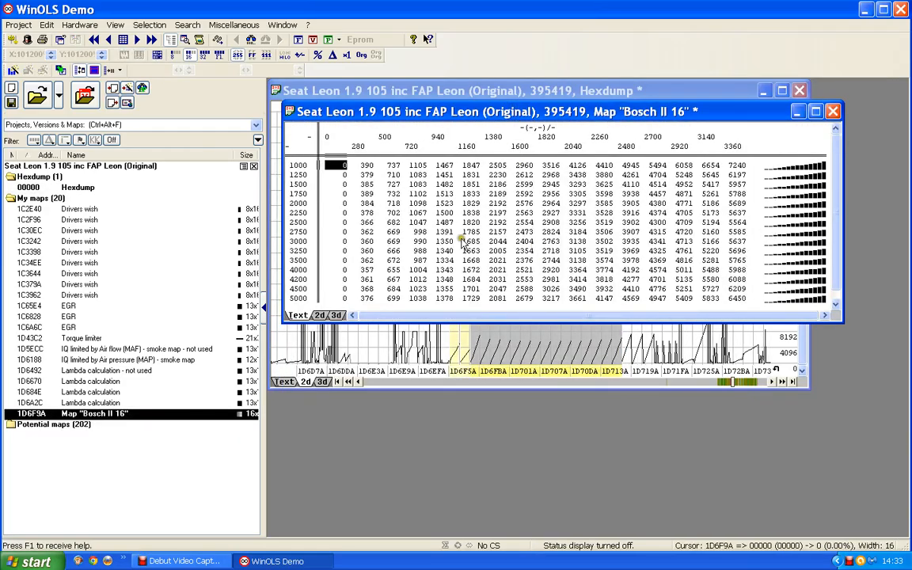
double_click(298, 211)
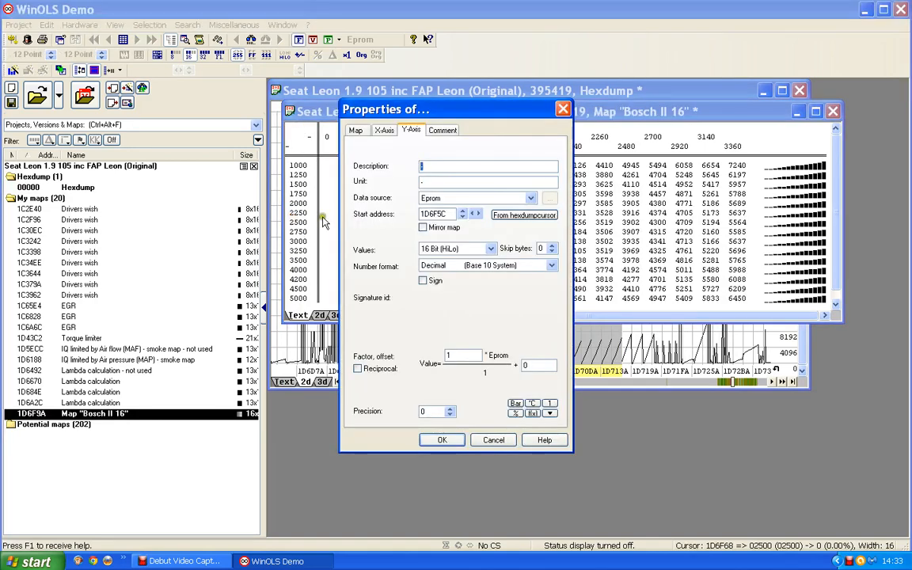
type("Engine speed")
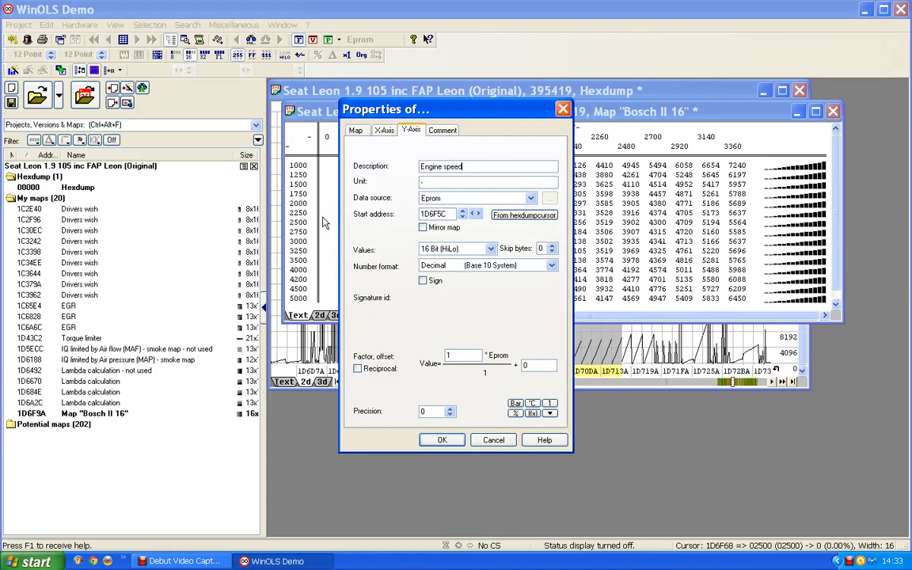
left_click_drag(431, 183, 393, 182)
type("rpm")
left_click(445, 440)
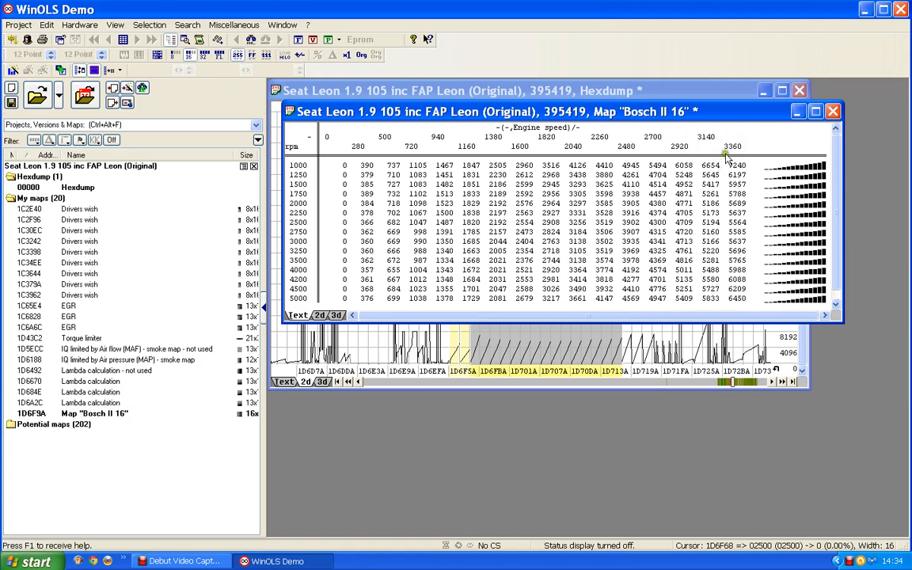
Step: Set the map's X-axis factor to 0.1, its description to "Torque" and its unit to Nm
double_click(528, 147)
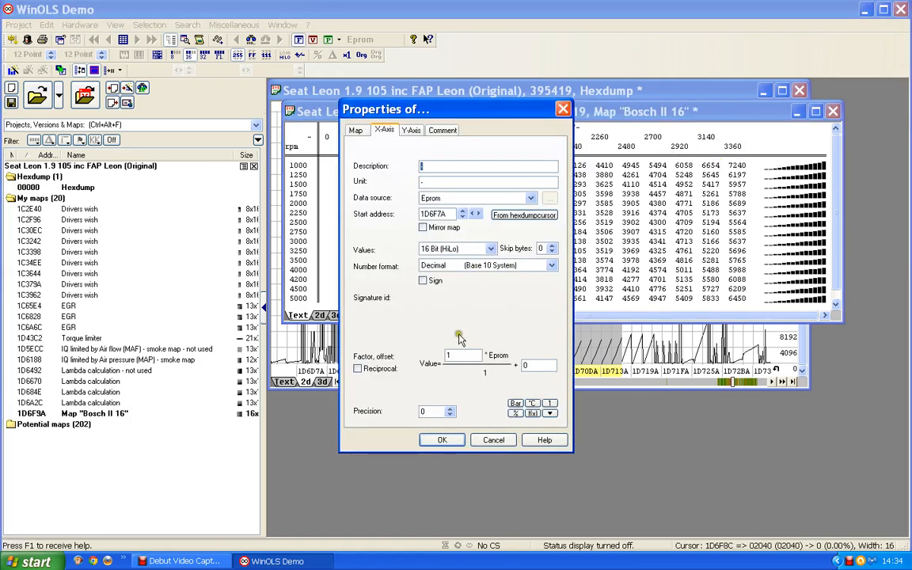
left_click_drag(469, 356, 386, 355)
type("0.1")
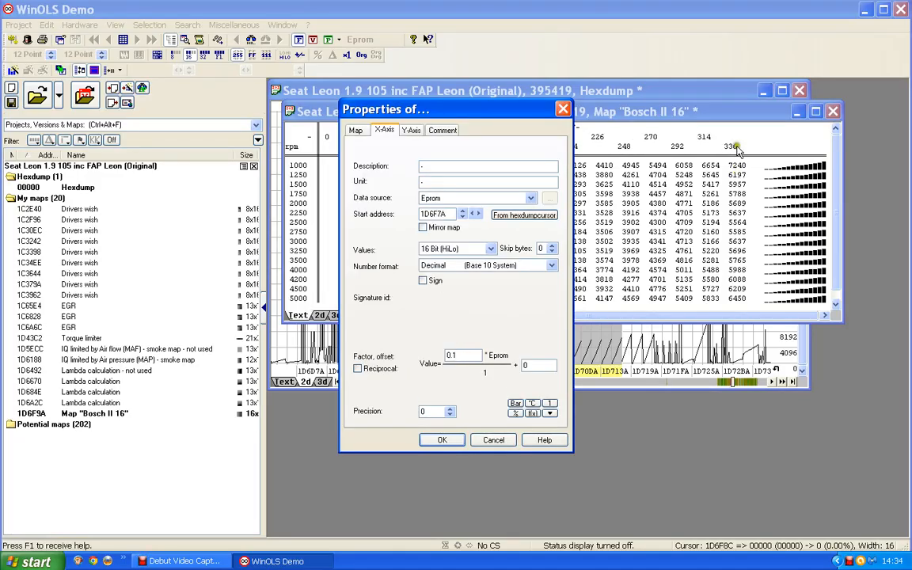
left_click(423, 166)
left_click(361, 183)
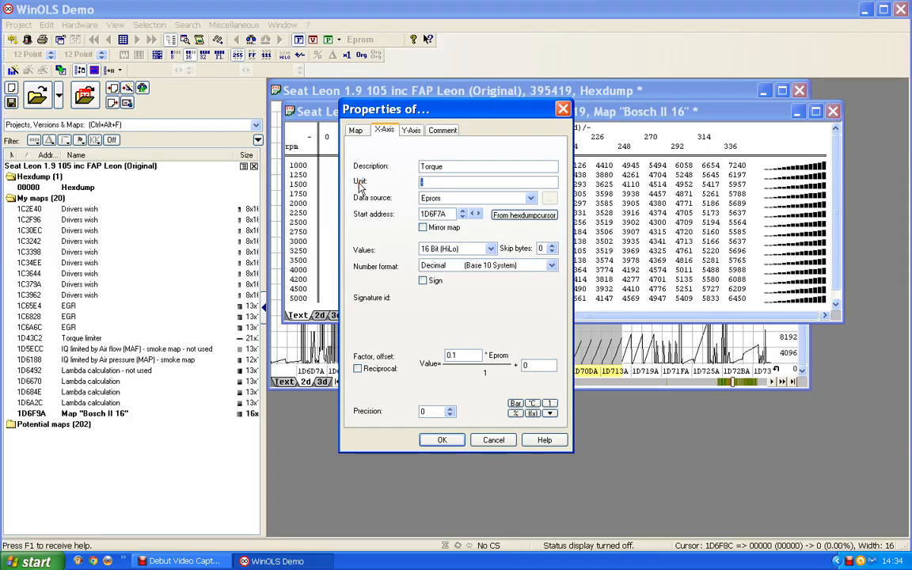
type("Nm")
left_click(432, 440)
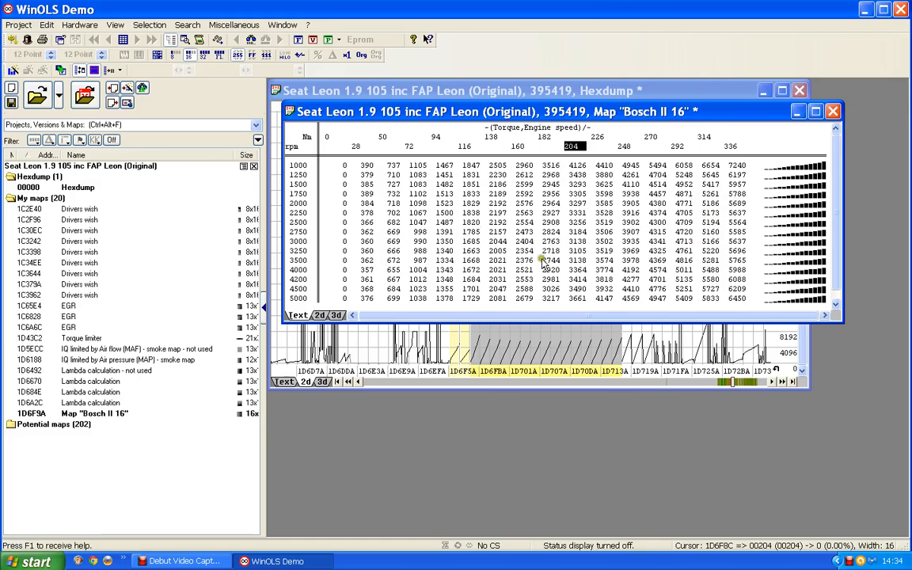
Step: Rename the Bosch II 16 map as "Torqur to IQ conversion" in its properties
double_click(495, 230)
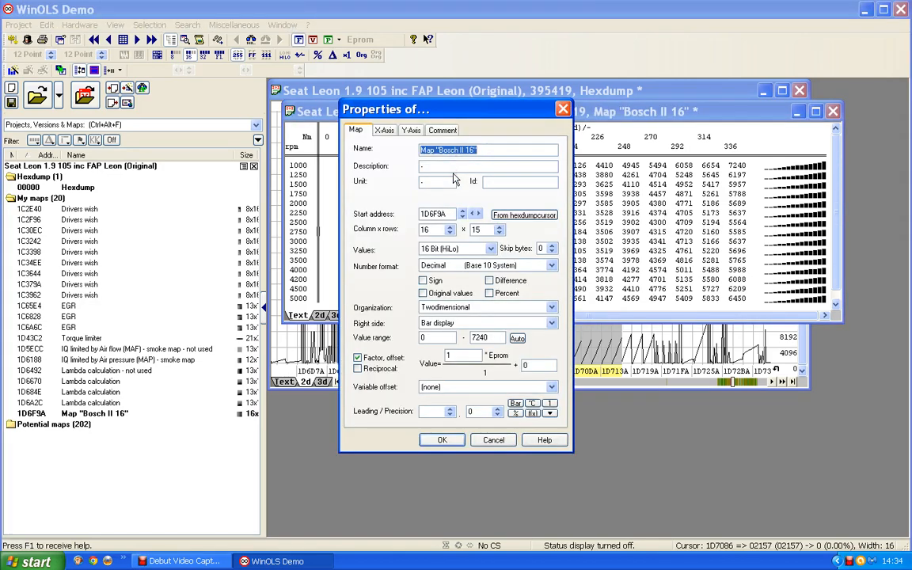
type("Tor")
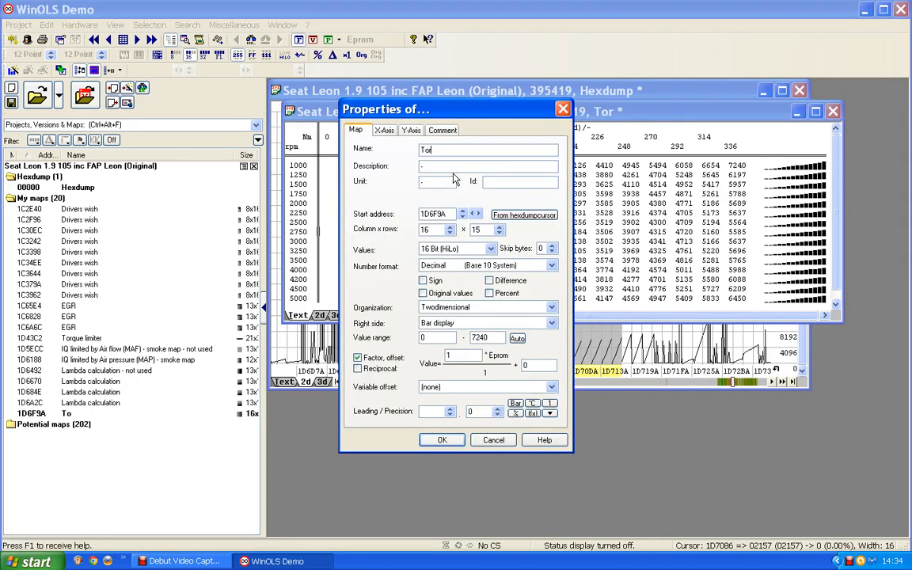
type("qur to IQ")
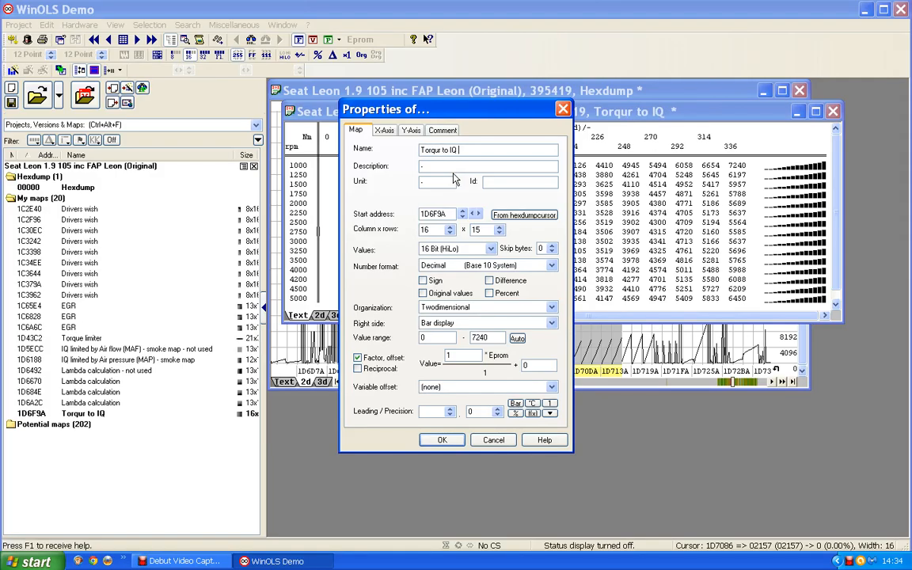
type(" conver")
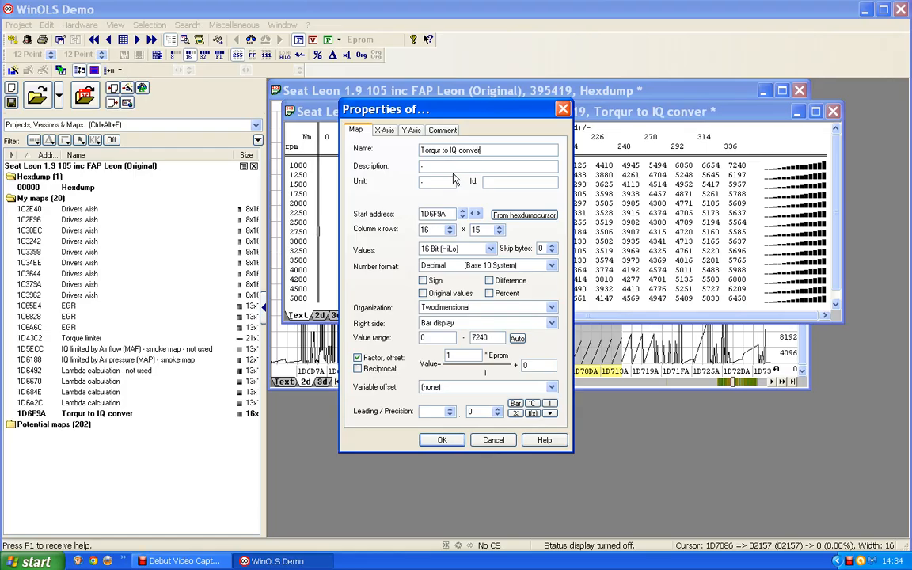
type("sion")
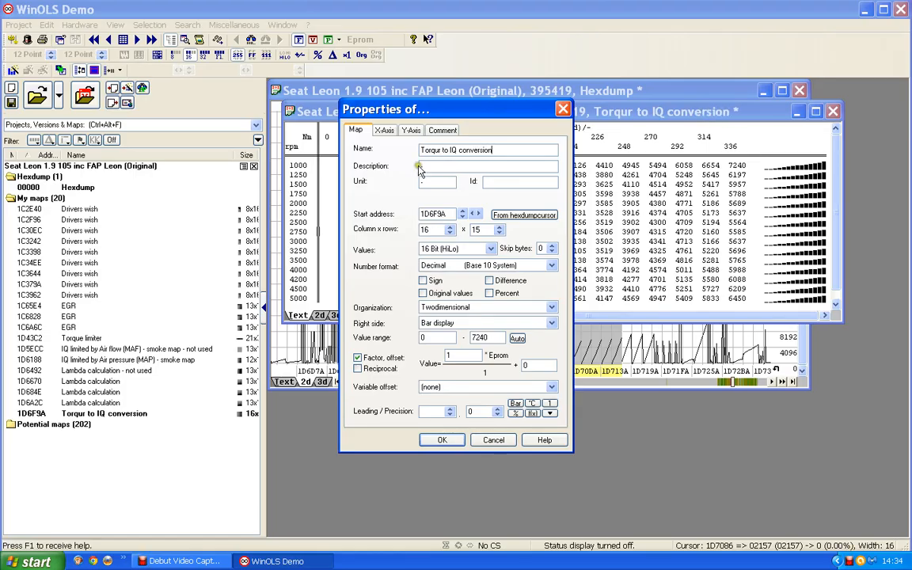
Step: Set the map values' description to "IQ" and their unit to mg/stroke
left_click(422, 165)
type("IQ")
key("Tab")
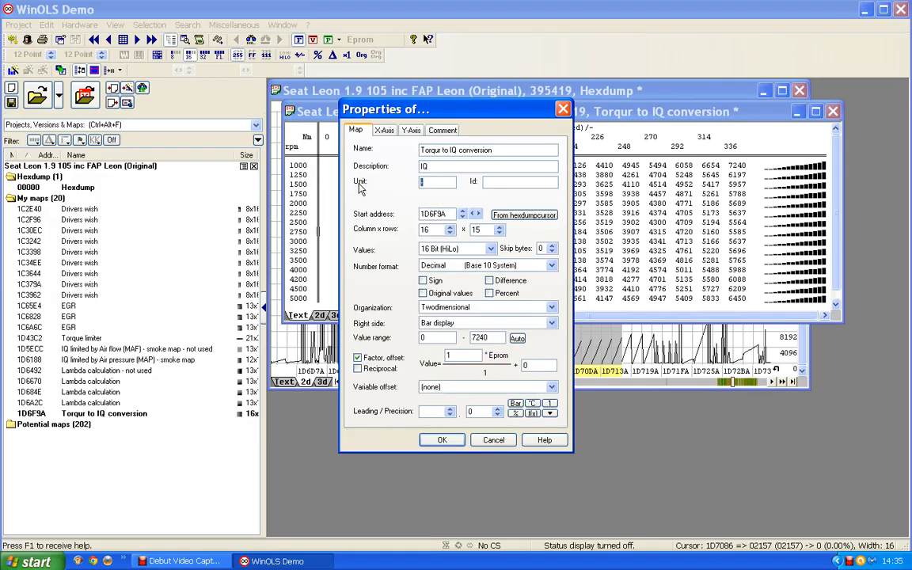
type("mg/stroke")
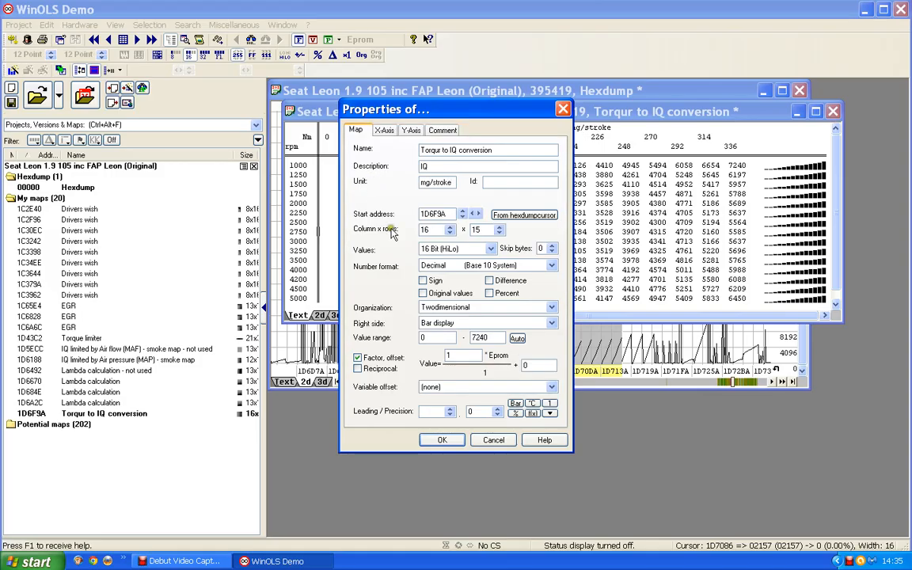
Step: Set the map value factor to 0.01 with a precision of 1 decimal and apply the properties
left_click_drag(459, 354, 408, 354)
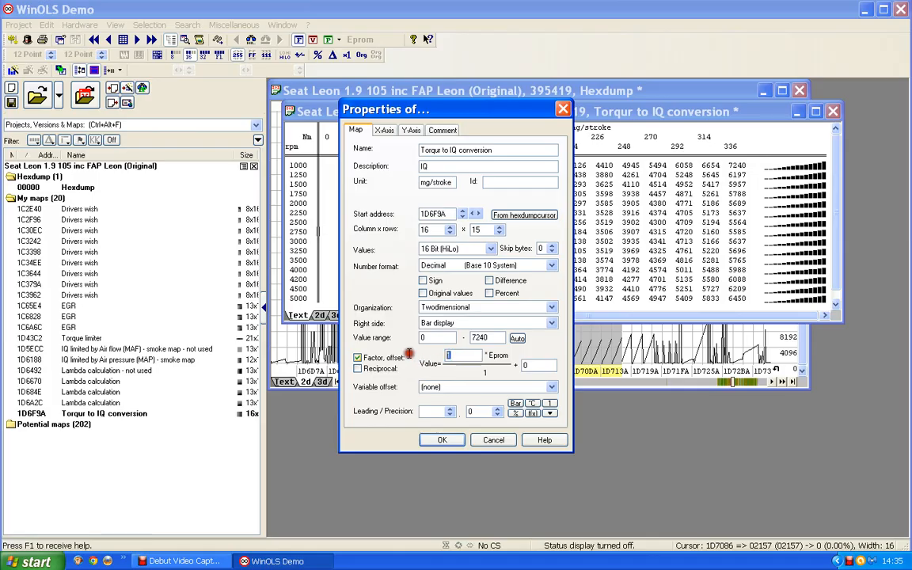
type("0.0")
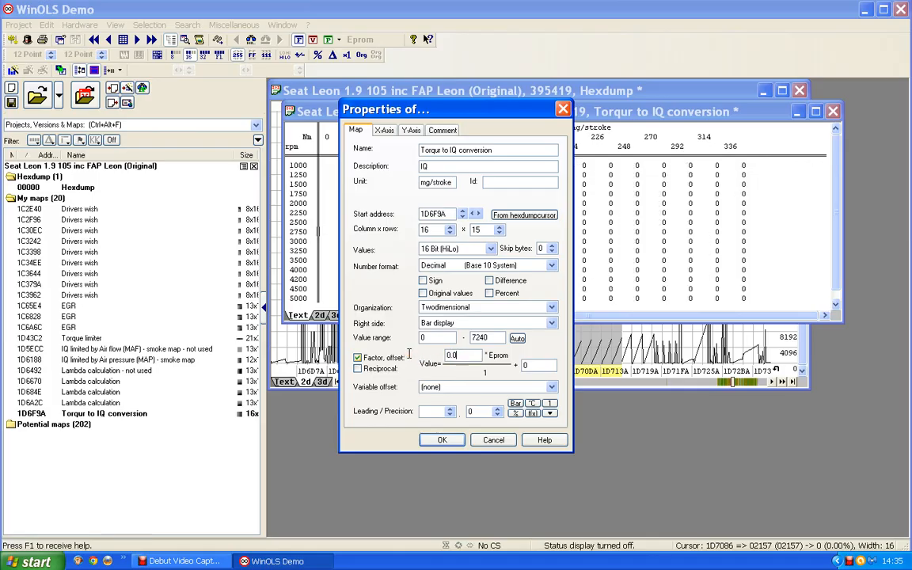
type("1")
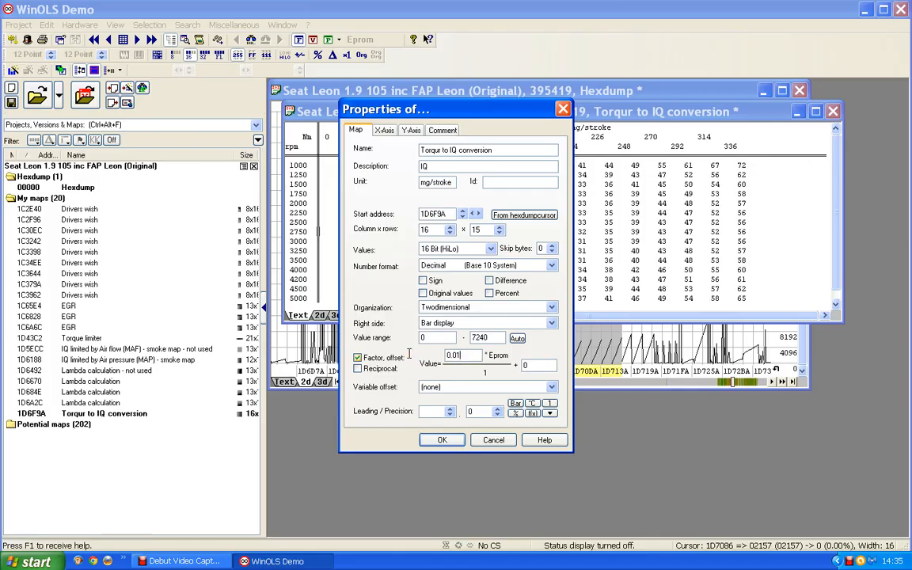
left_click(497, 411)
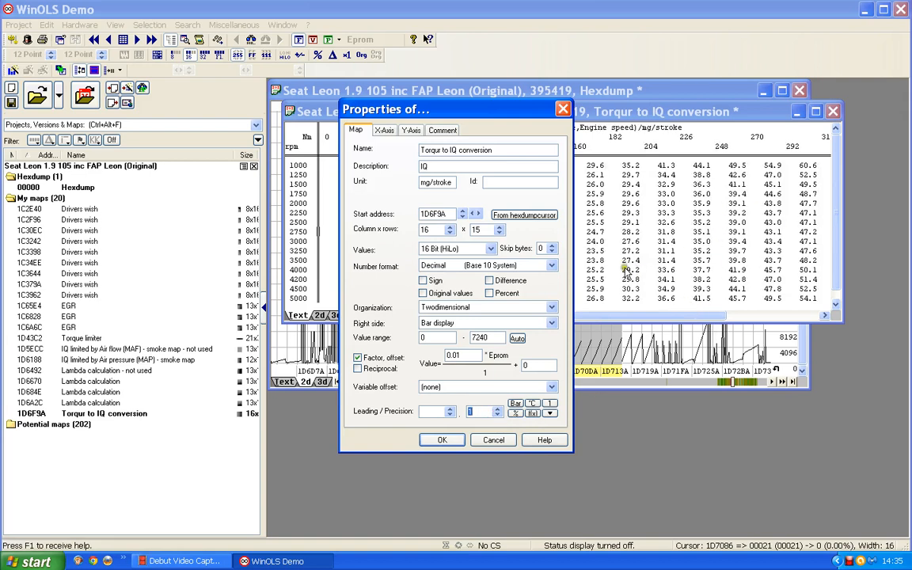
left_click(443, 441)
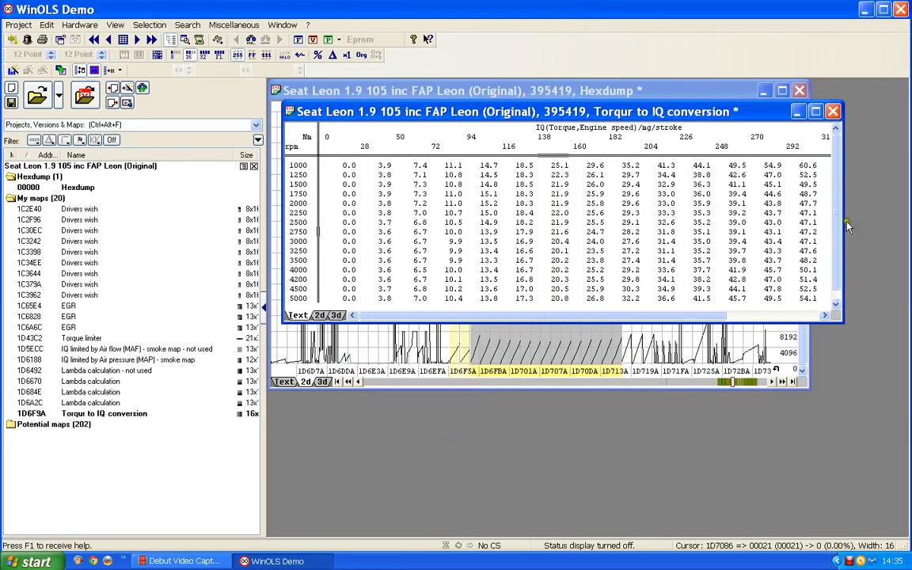
Step: Widen, reposition and slightly heighten the map window so all torque columns up to 336 Nm fit
left_click_drag(844, 228, 902, 228)
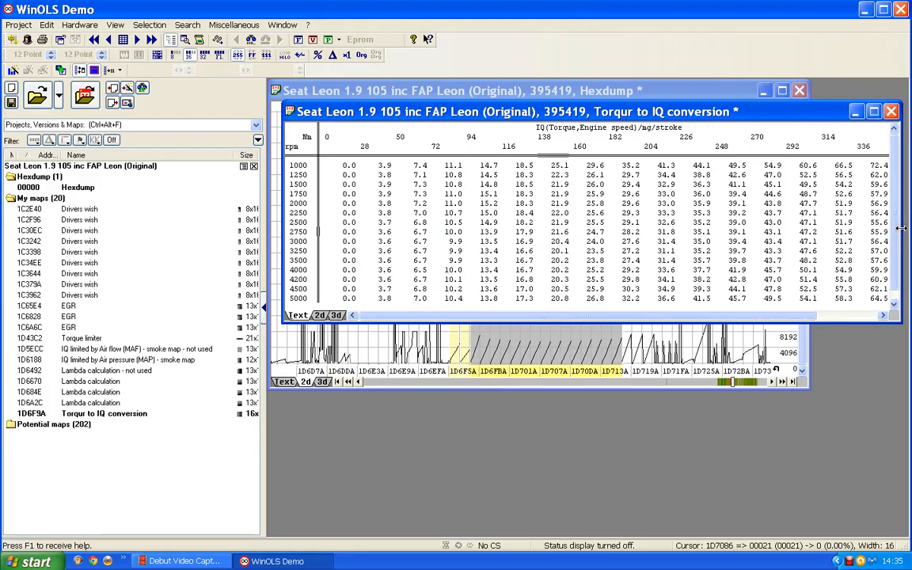
left_click_drag(674, 115, 661, 116)
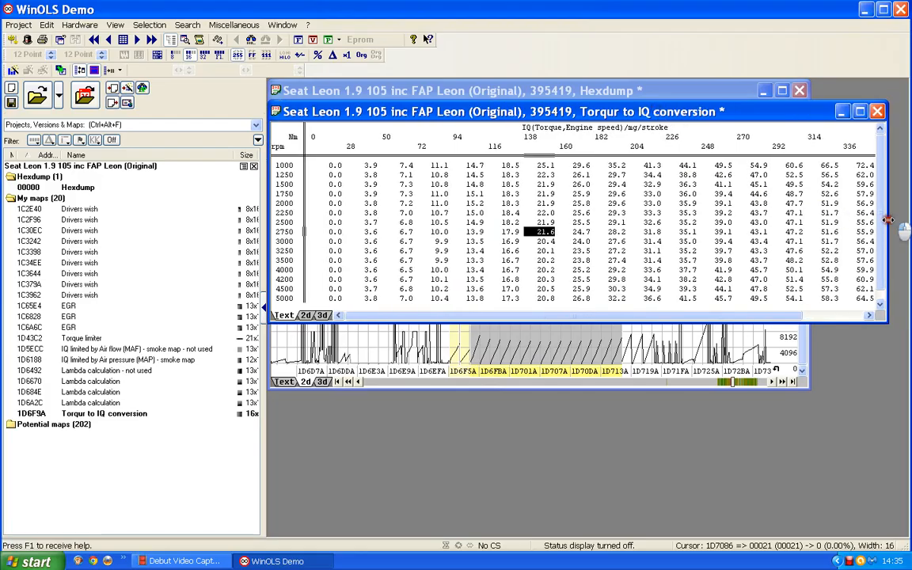
left_click_drag(888, 220, 897, 219)
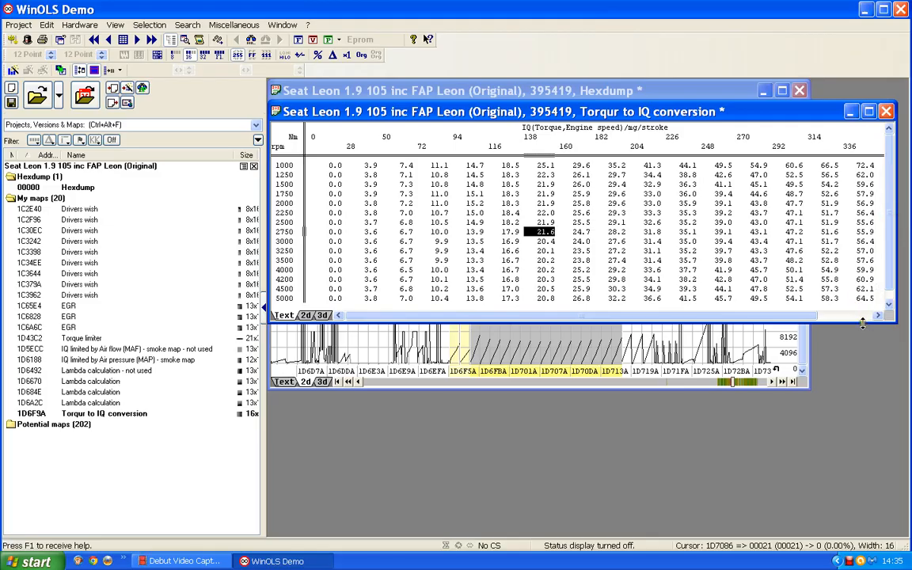
left_click_drag(863, 322, 862, 330)
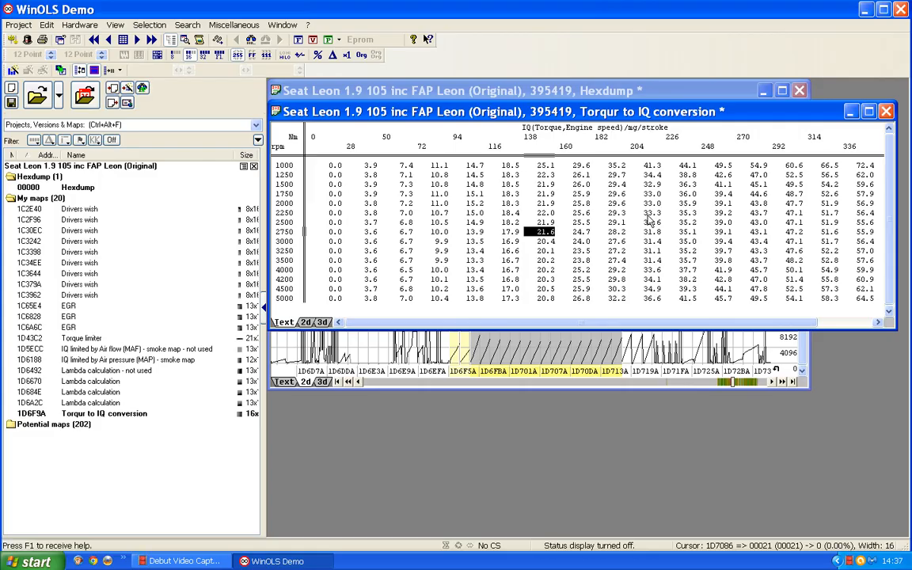
Step: Move the cell selection within the torque to IQ map, and close the map window to return to the hexdump
key("Down")
key("Down")
key("Right")
left_click(888, 112)
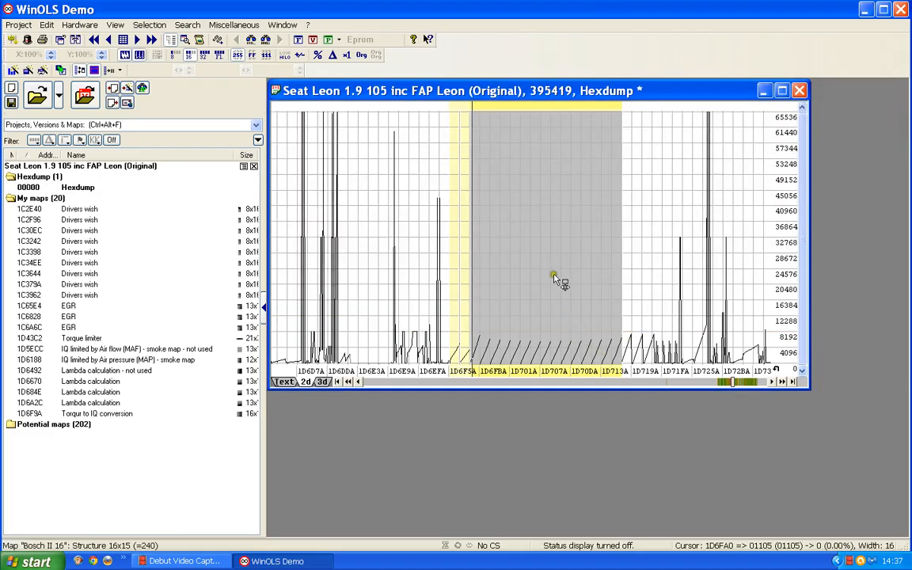
Step: Select the conversion map in the hexdump and examine its size values before the axes in the text view
left_click(535, 241)
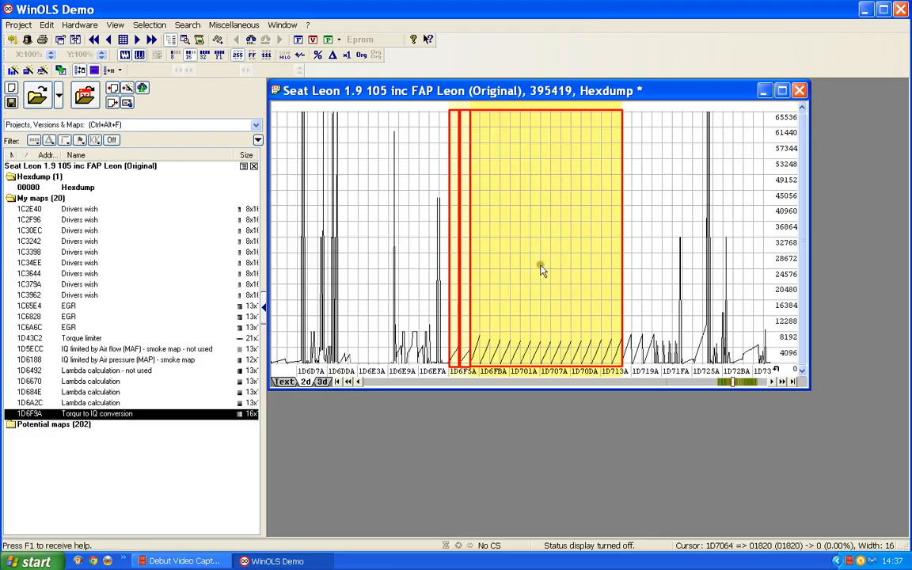
left_click(284, 383)
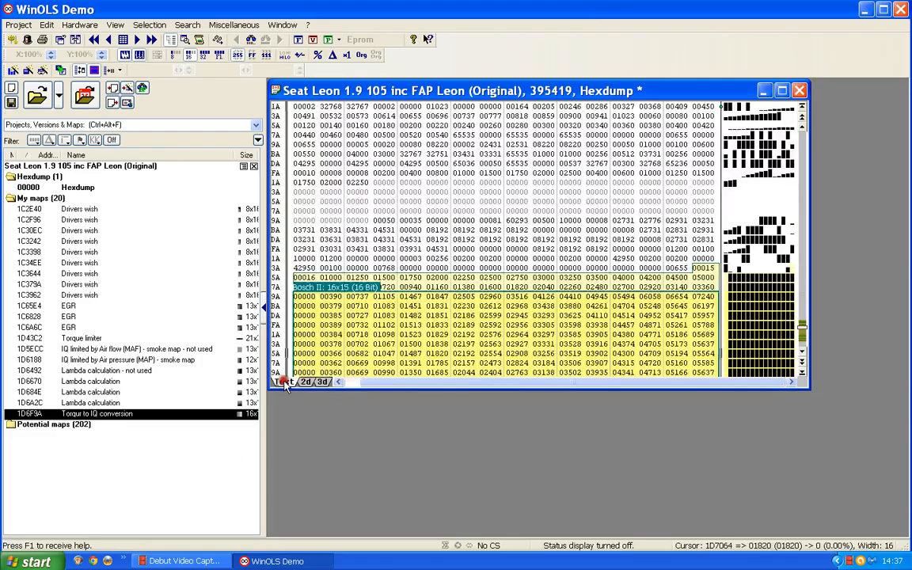
scroll(394, 210, "down", 4)
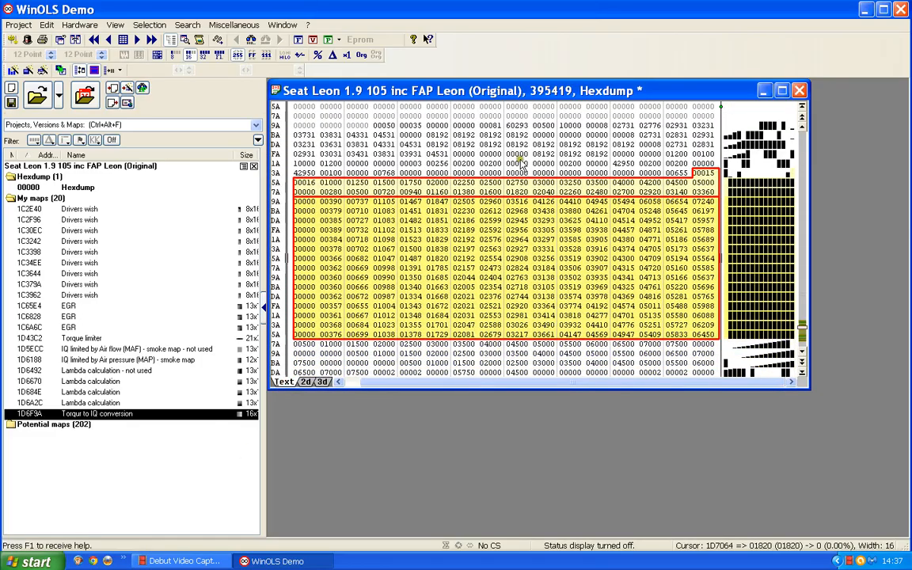
left_click(703, 173)
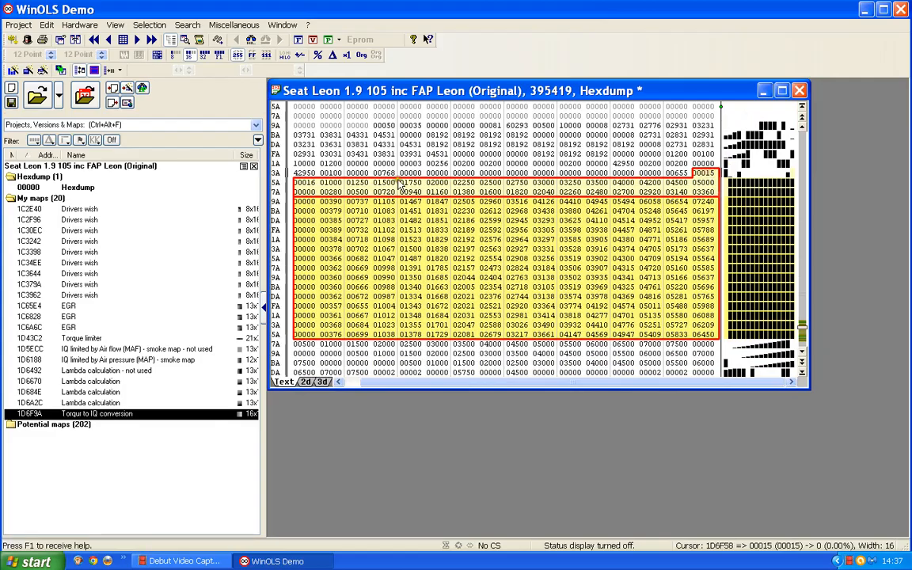
left_click(317, 186)
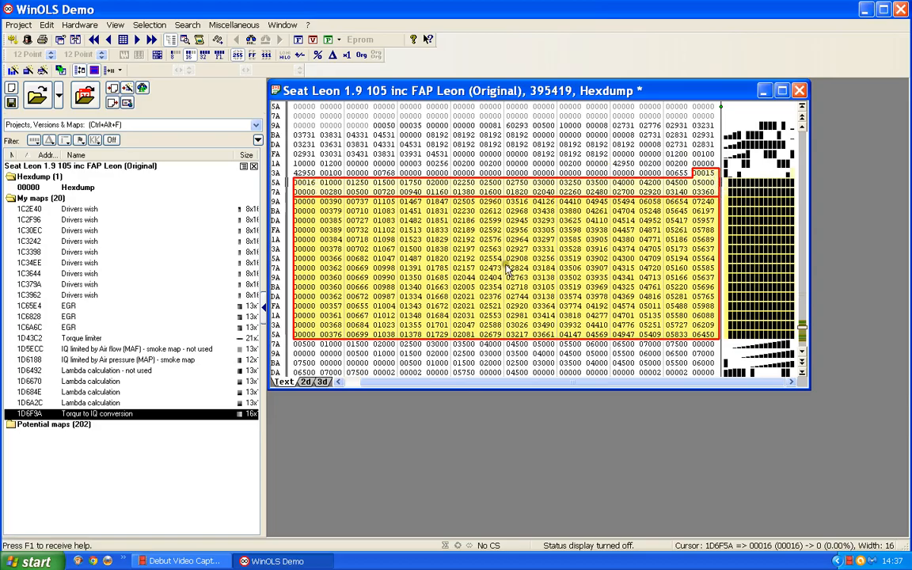
Step: Compare the conversion map's region in the hexdump's 2D and text views, ending in 2D
left_click(306, 383)
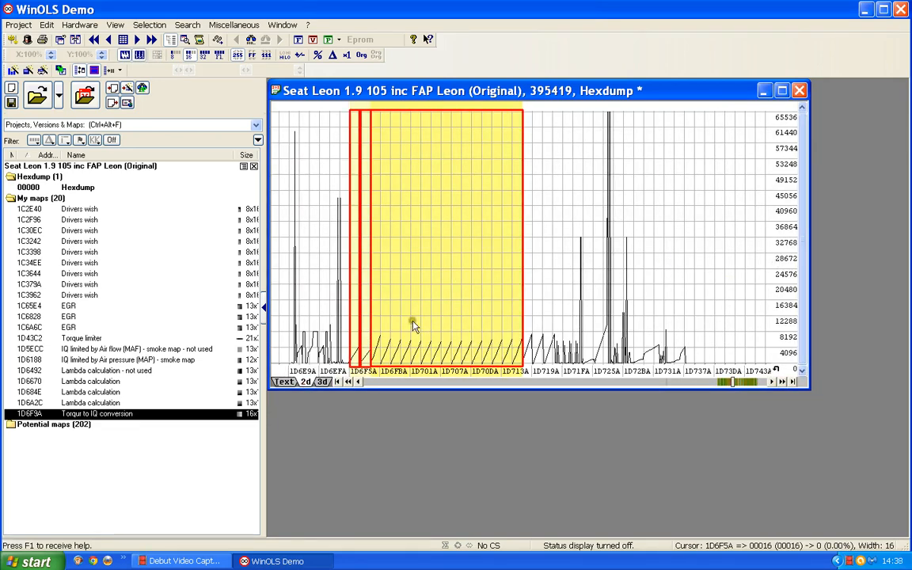
scroll(413, 322, "down", 1)
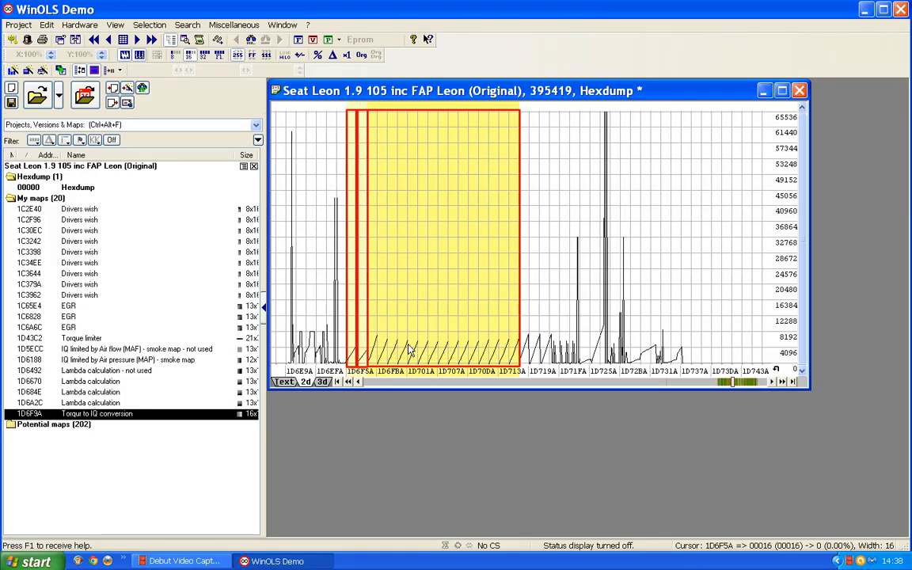
left_click(295, 383)
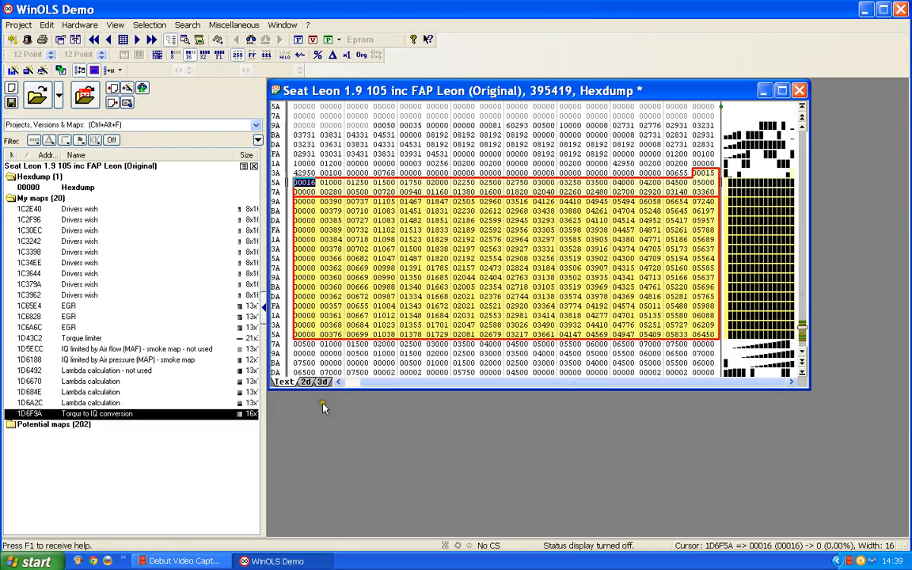
left_click(305, 383)
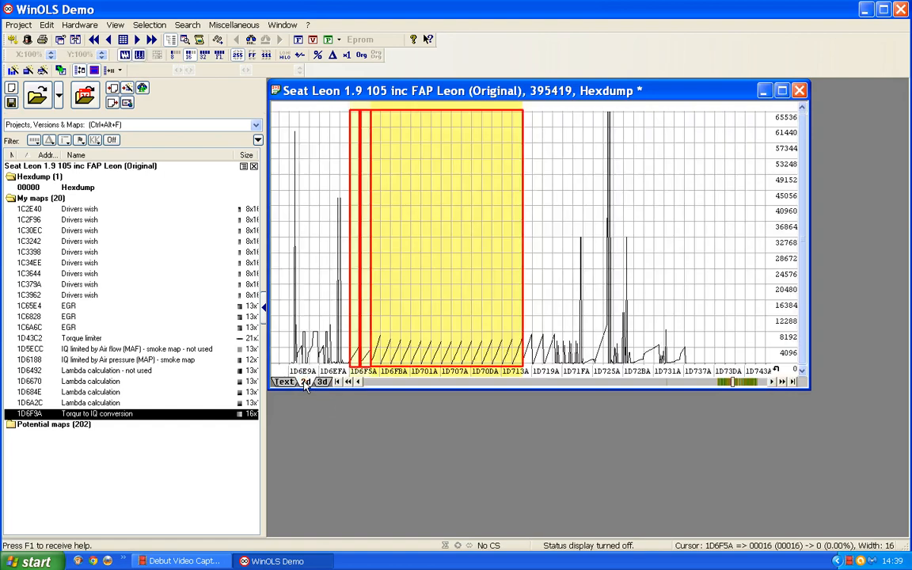